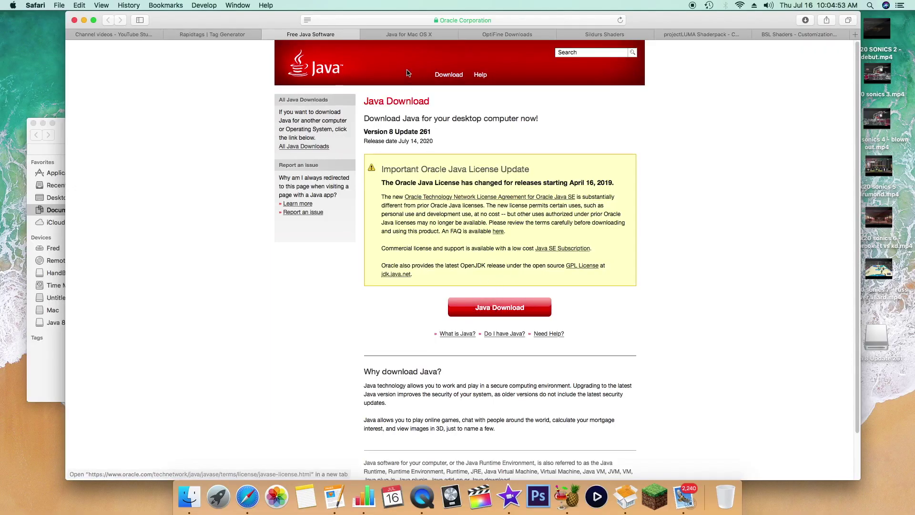
# Step: Download and install Java 8 Update 261, then move its disk image to the Trash
pyautogui.click(400, 34)
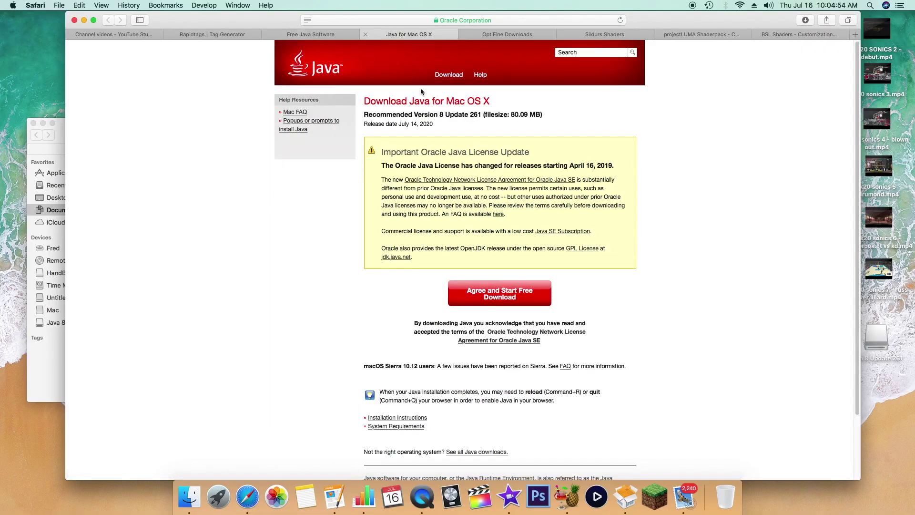
pyautogui.click(490, 301)
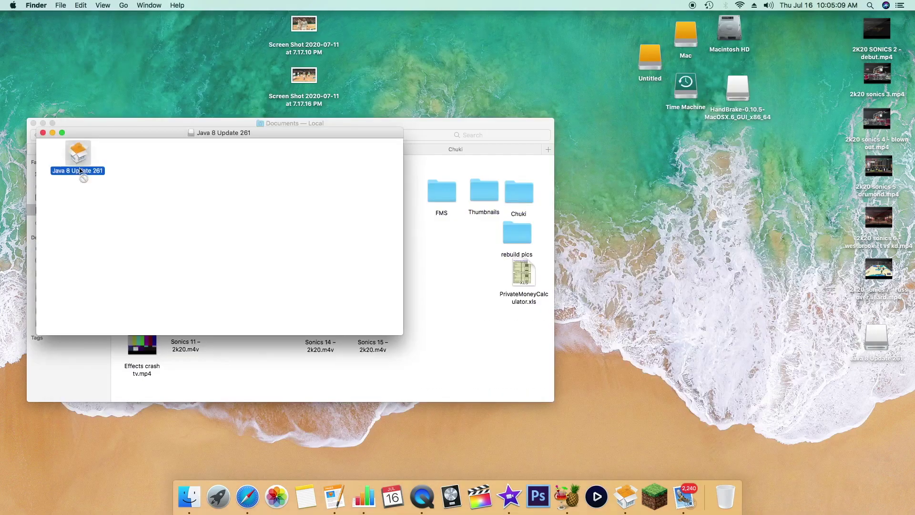
pyautogui.doubleClick(80, 160)
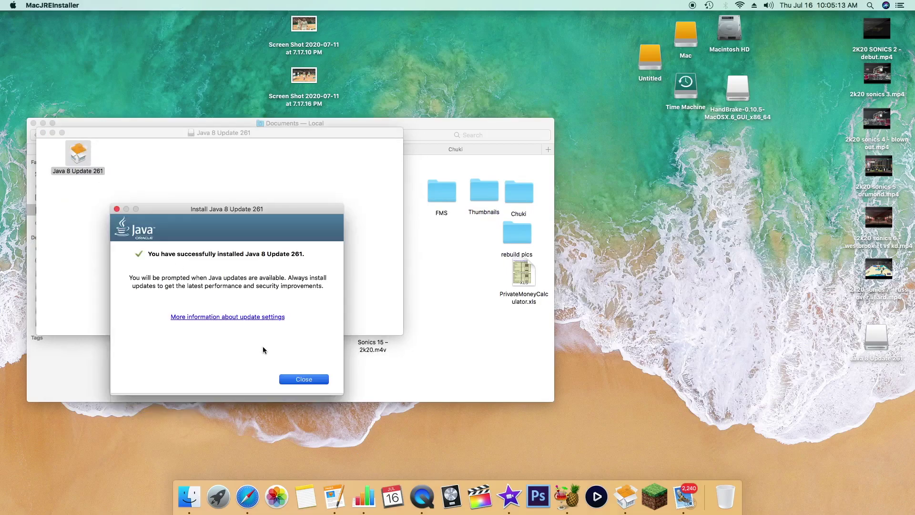
pyautogui.click(308, 383)
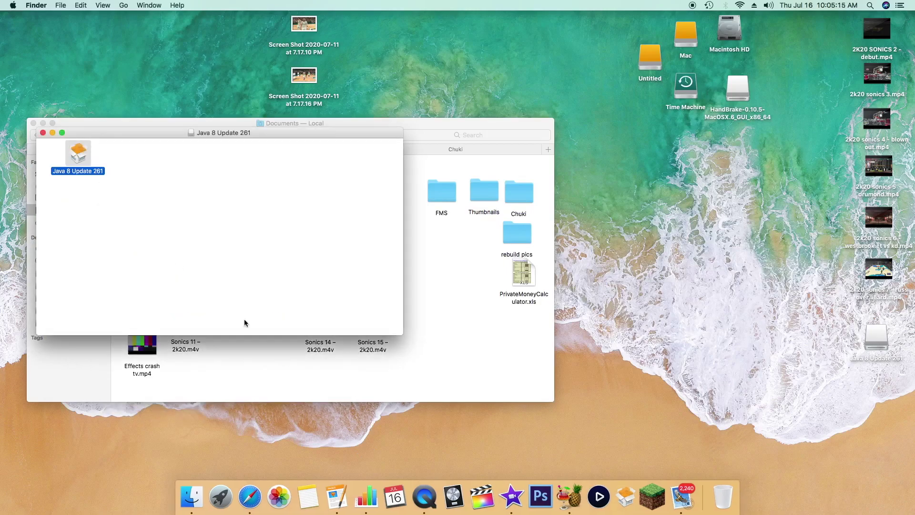
pyautogui.rightClick(374, 221)
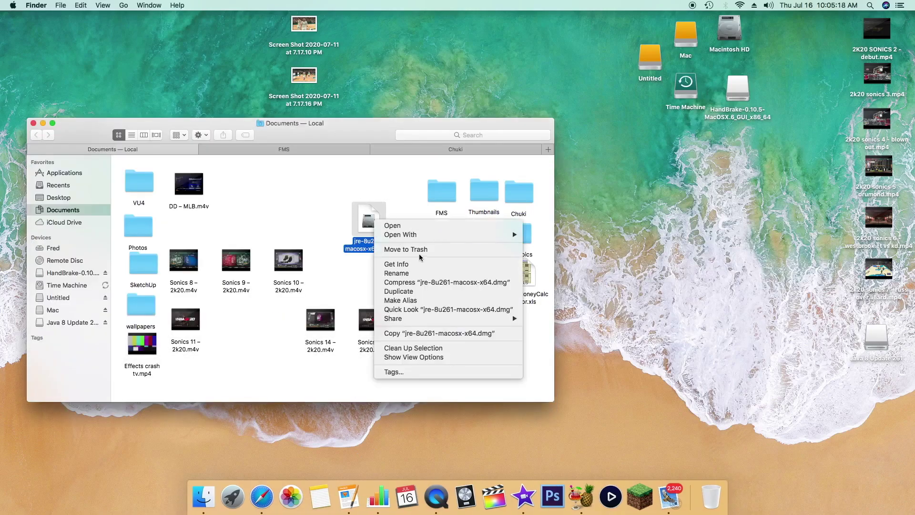
pyautogui.click(419, 252)
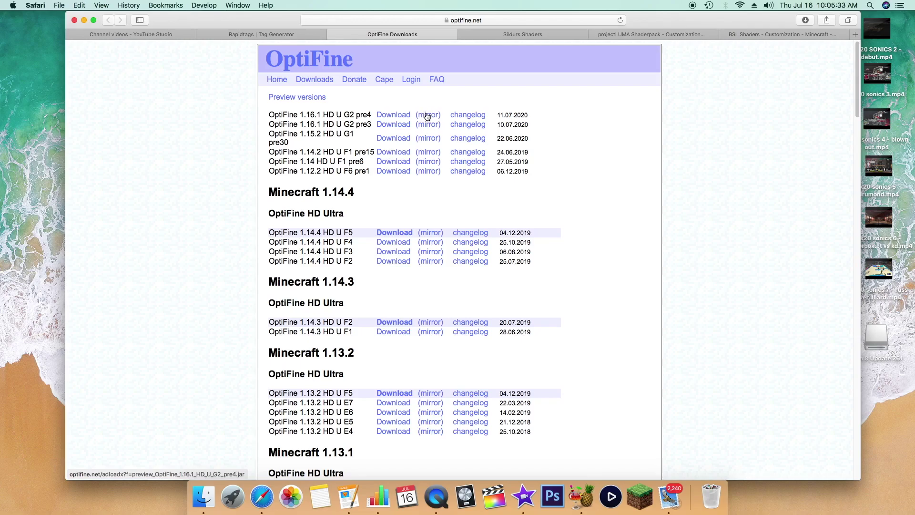
# Step: Download the preview_OptiFine_1.16.1_HD_U_G2_pre4.jar file from its mirror page
pyautogui.click(428, 116)
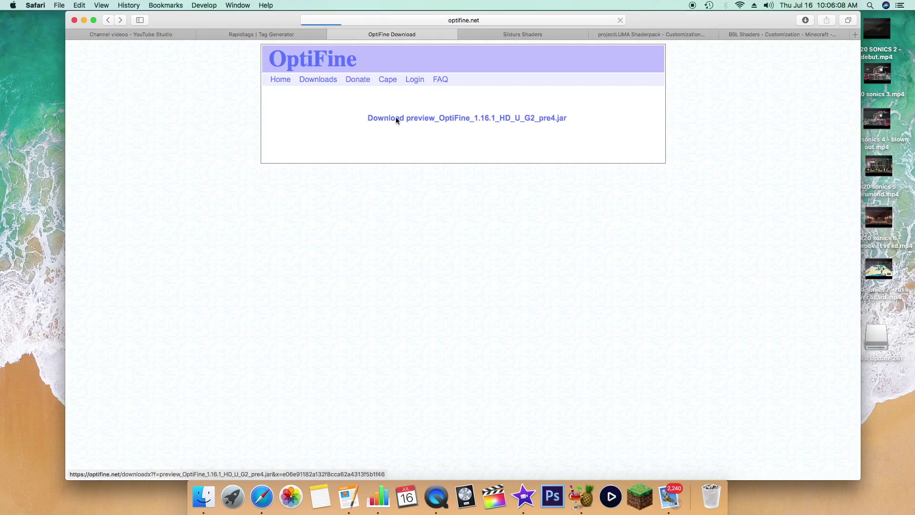
pyautogui.rightClick(396, 118)
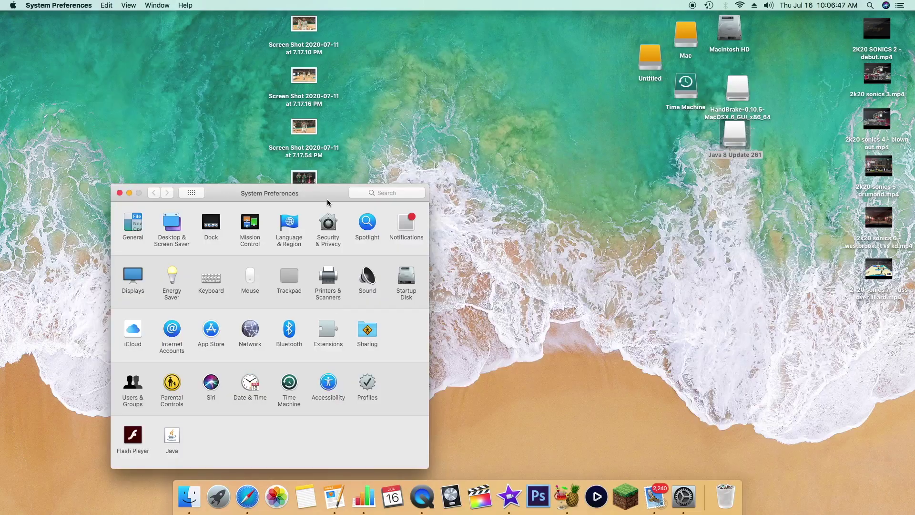
pyautogui.moveTo(326, 199); pyautogui.dragTo(324, 170)
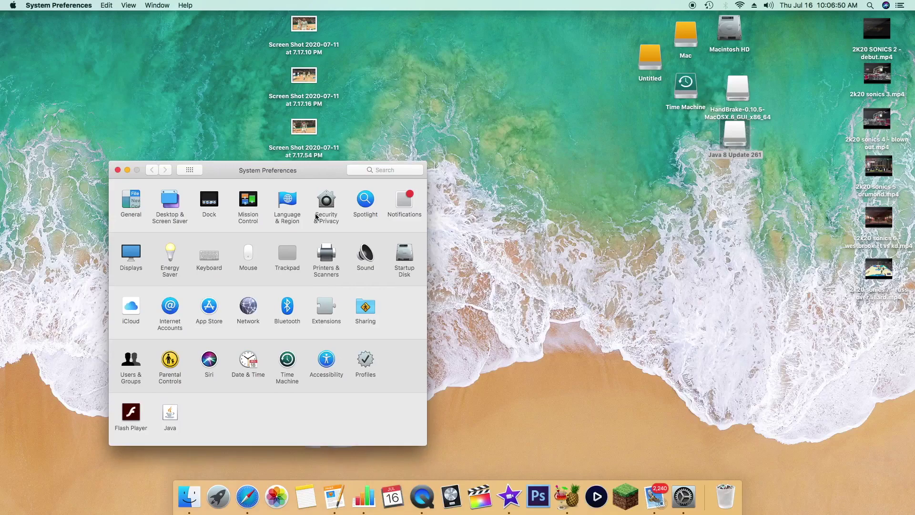
# Step: Allow the blocked OptiFine jar in Security & Privacy and install OptiFine HD U G2 pre4
pyautogui.click(316, 216)
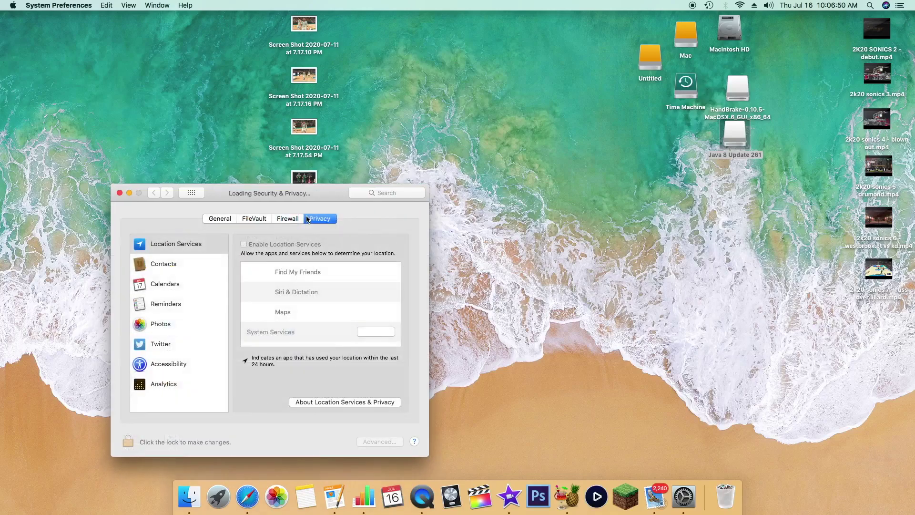
pyautogui.click(226, 219)
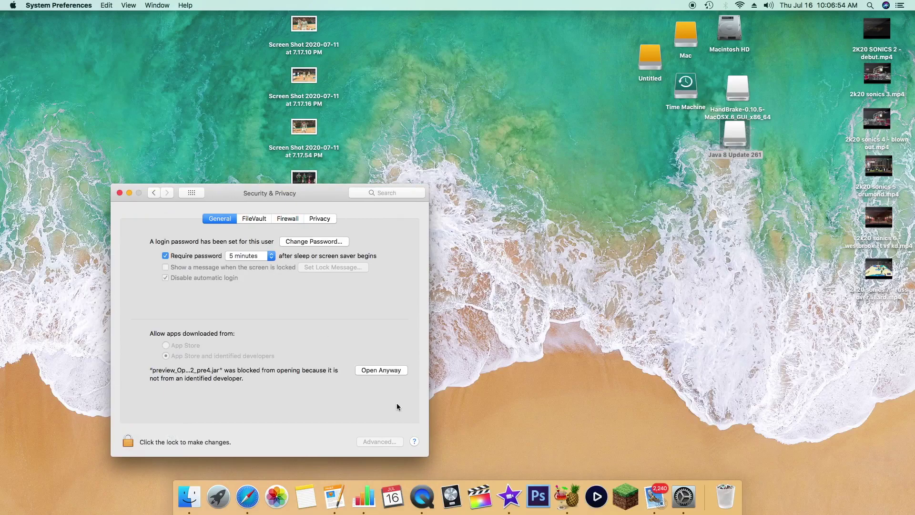
pyautogui.click(374, 371)
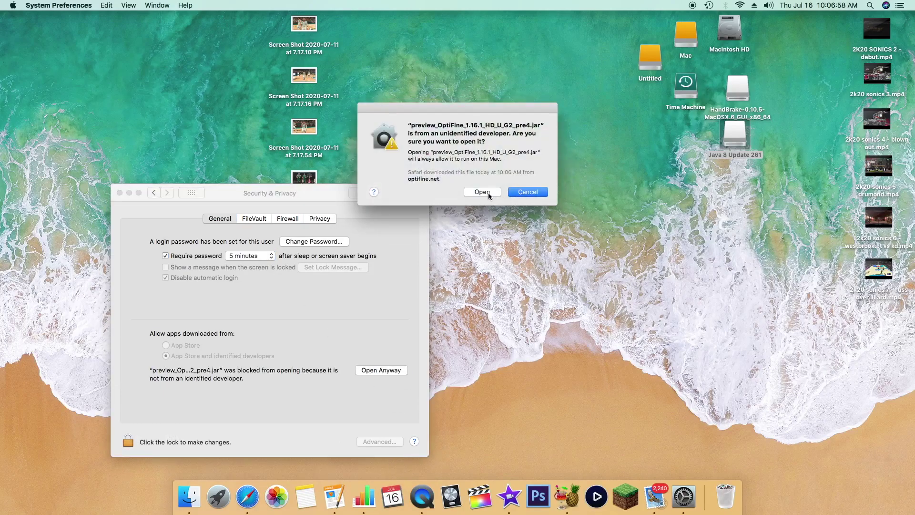
pyautogui.click(482, 192)
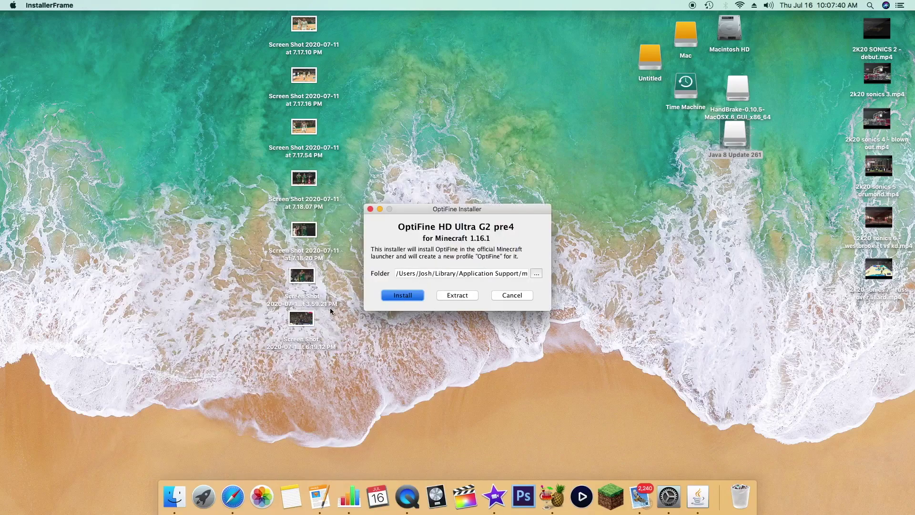
pyautogui.press('Return')
pyautogui.click(512, 270)
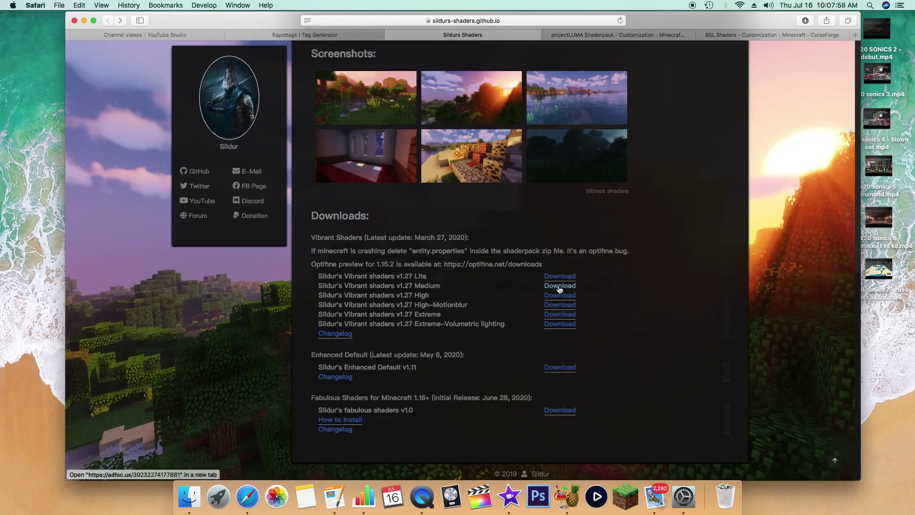
# Step: Start downloads of Sildur's Vibrant v1.27 Medium, projectLUMA v1.32 and BSL v7.1.04.1, skipping the AdFoc.us ad
pyautogui.click(559, 286)
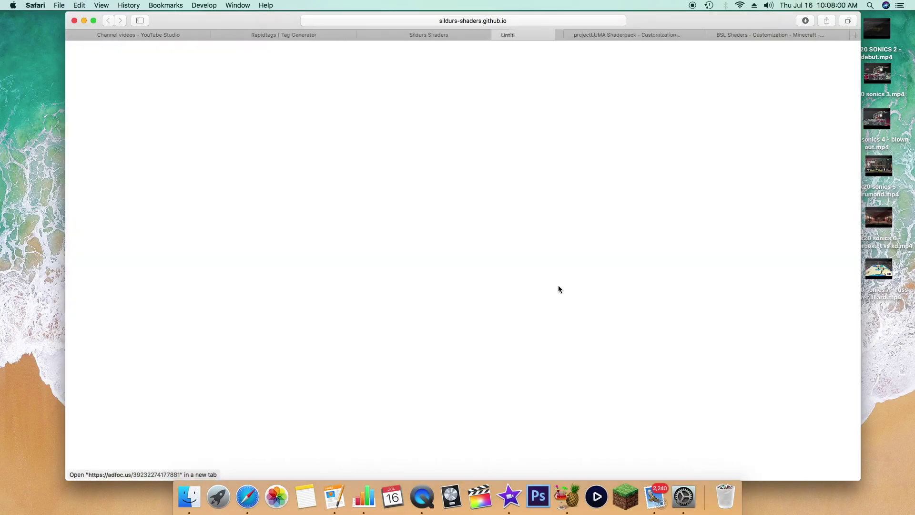
pyautogui.click(654, 34)
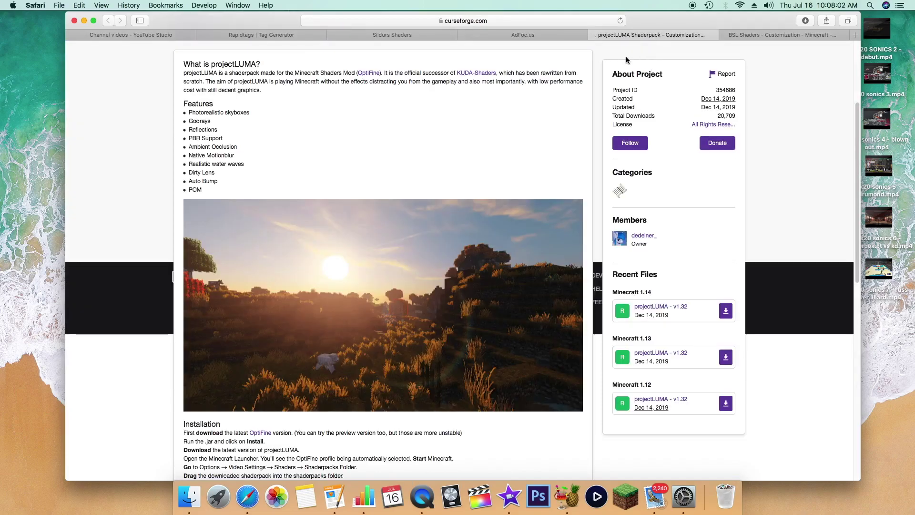
pyautogui.click(721, 312)
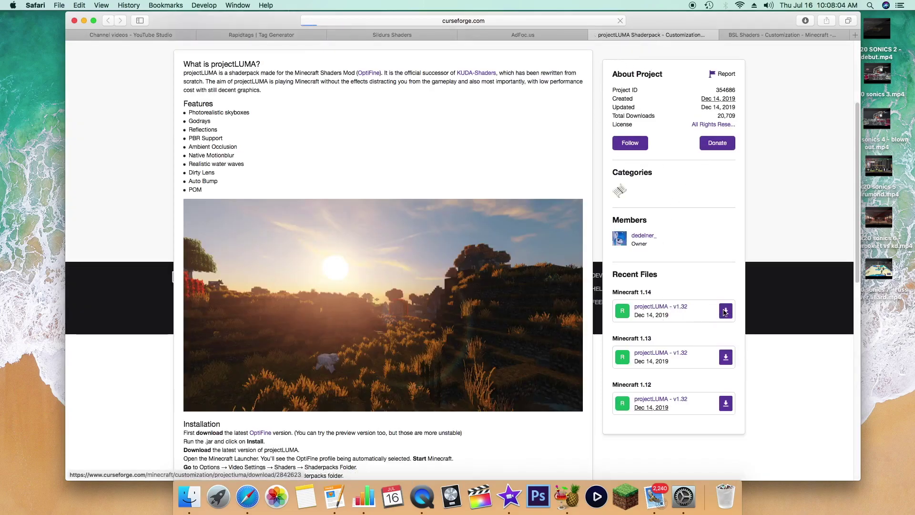
pyautogui.click(749, 33)
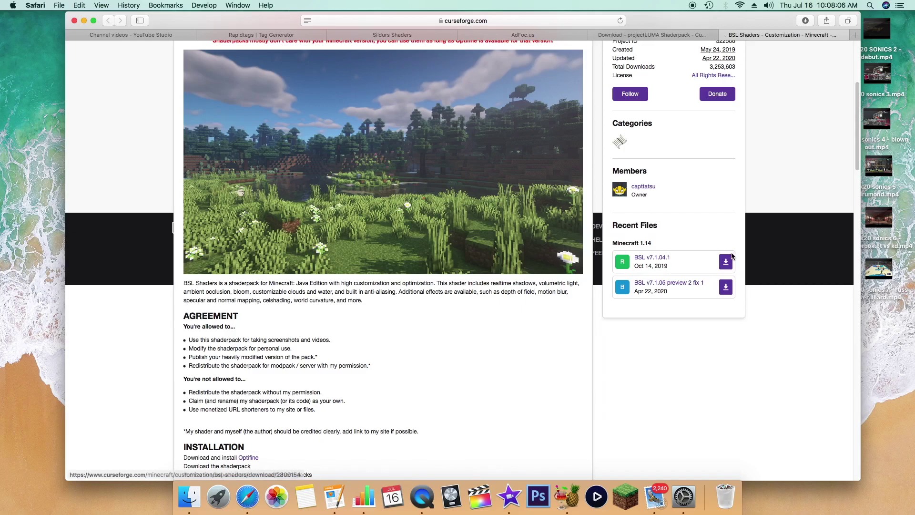
pyautogui.click(529, 35)
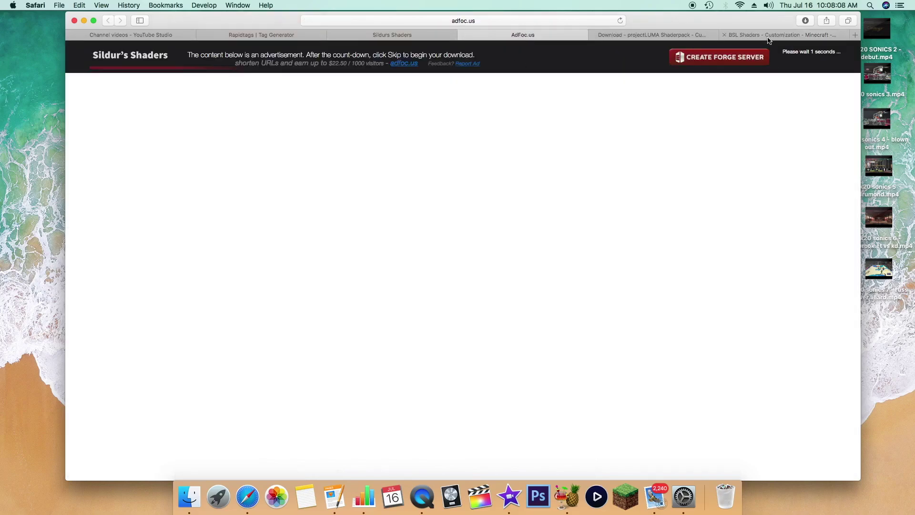
pyautogui.click(805, 57)
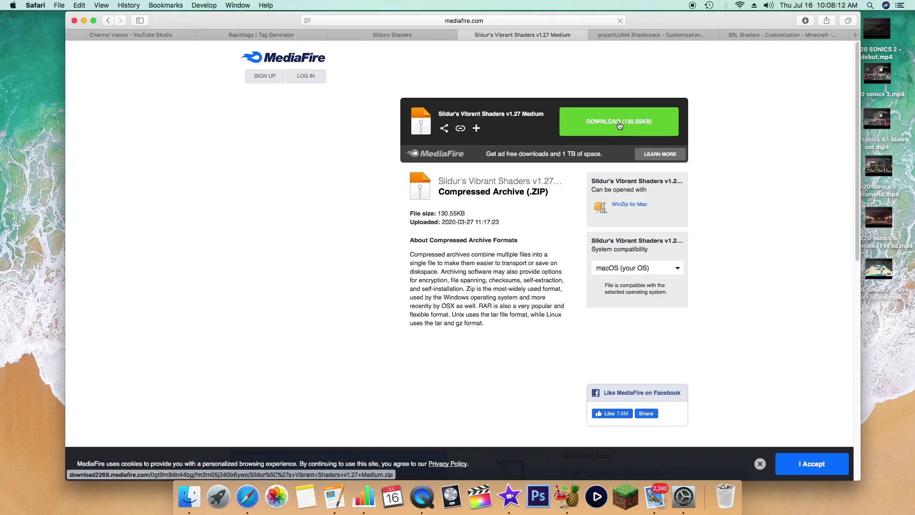
pyautogui.click(605, 133)
# Step: Save the Sildur's, BSL and projectLUMA zips to the Desktop, then minimise Safari
pyautogui.click(487, 191)
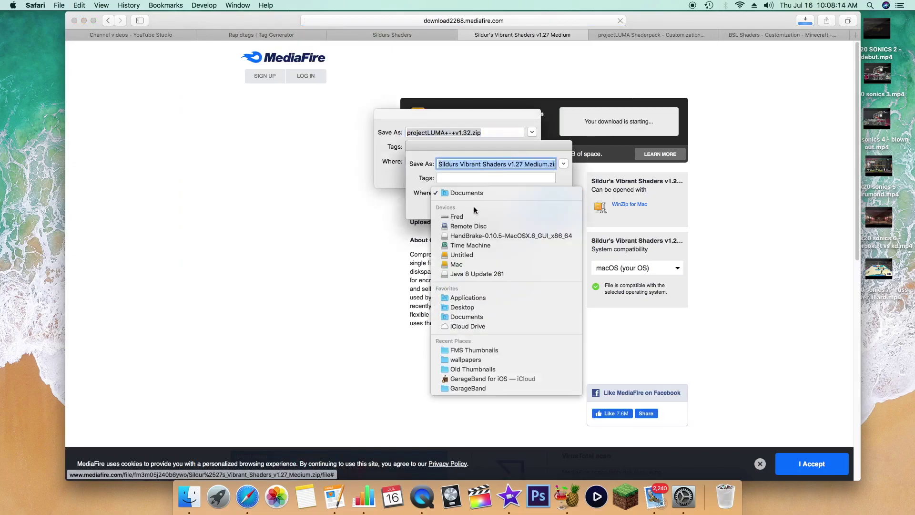
pyautogui.click(470, 309)
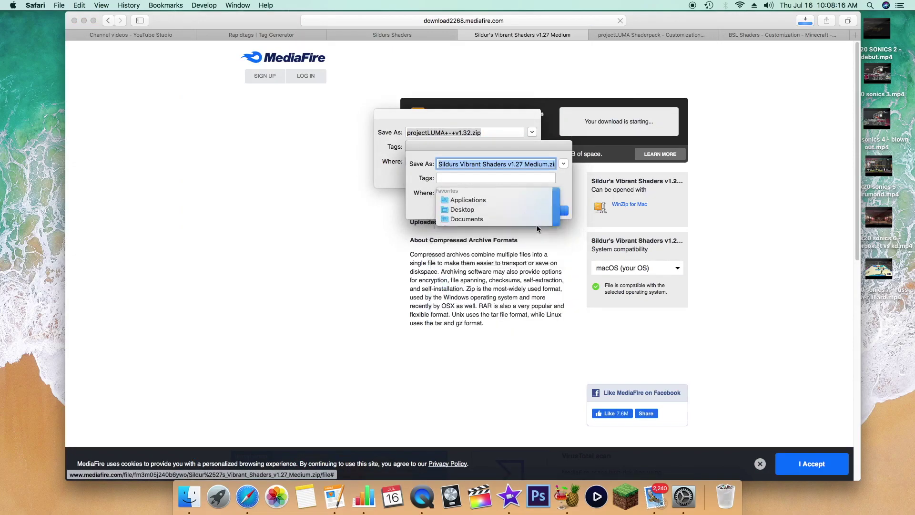
pyautogui.click(546, 210)
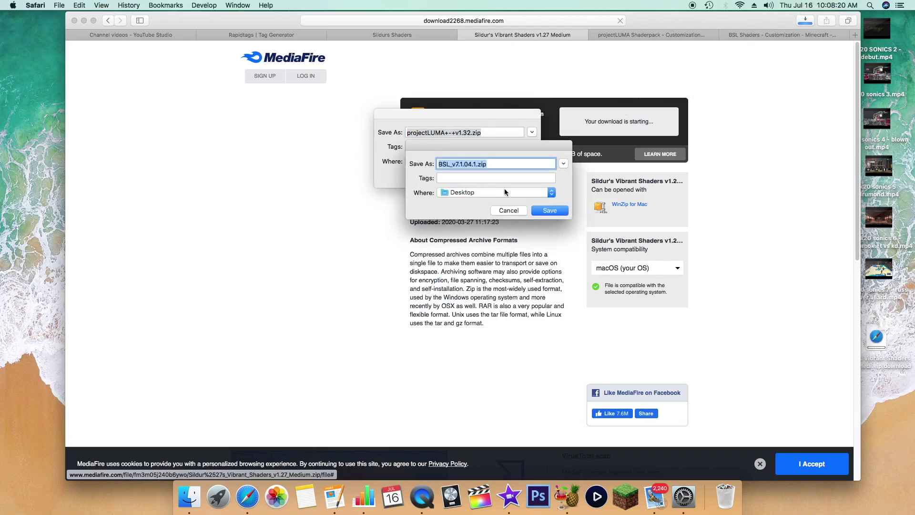
pyautogui.click(539, 210)
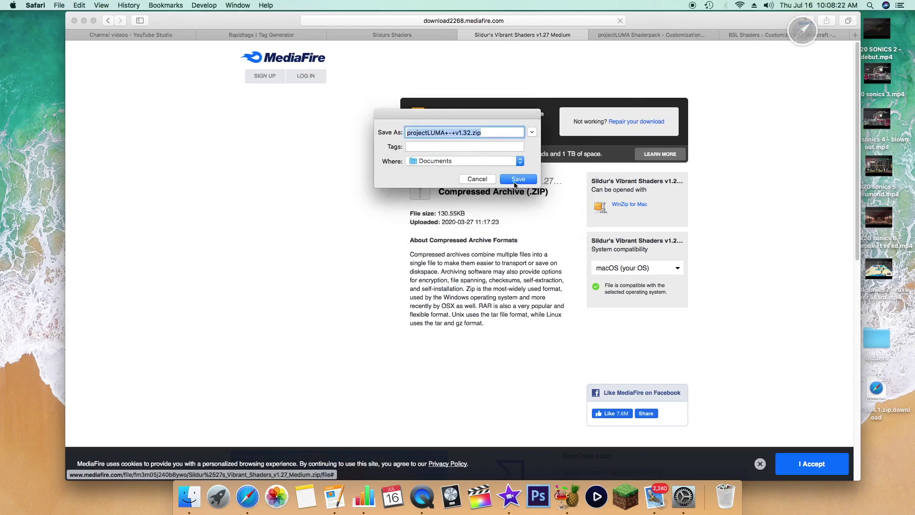
pyautogui.click(476, 161)
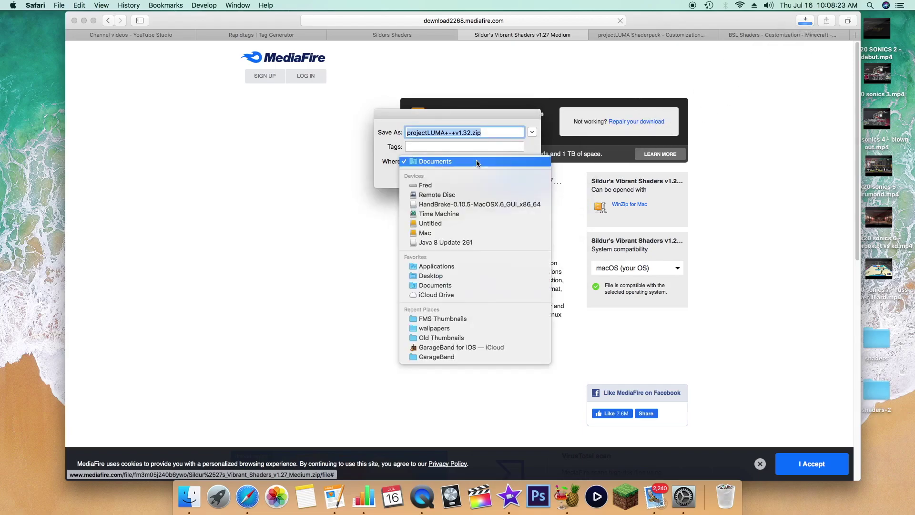
pyautogui.click(449, 275)
pyautogui.click(517, 178)
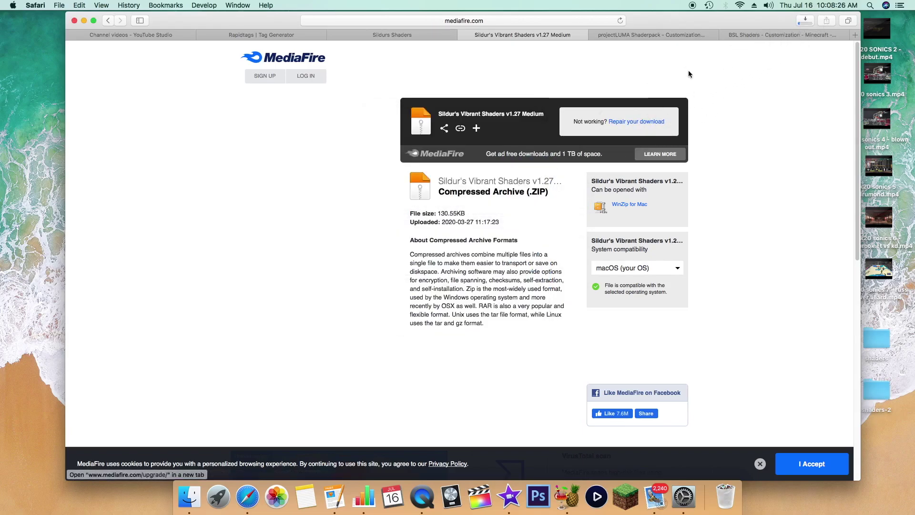
pyautogui.click(83, 21)
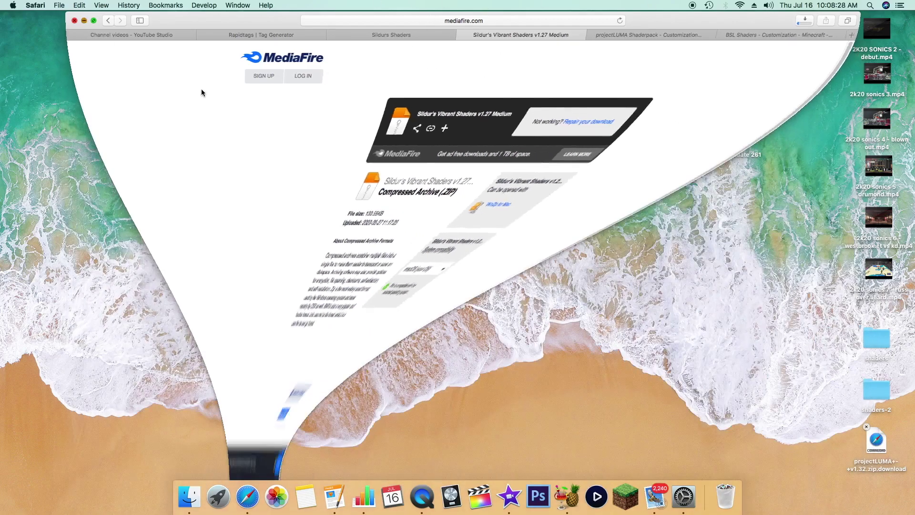
# Step: Gather the three shader folders on the desktop and open OptiFine's Video Settings > Shaders screen
pyautogui.moveTo(851, 365); pyautogui.dragTo(611, 308)
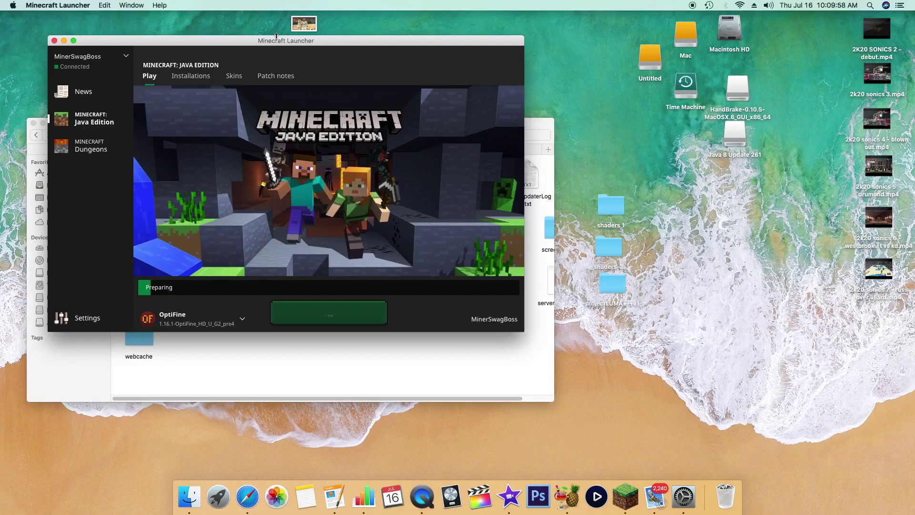
pyautogui.click(451, 370)
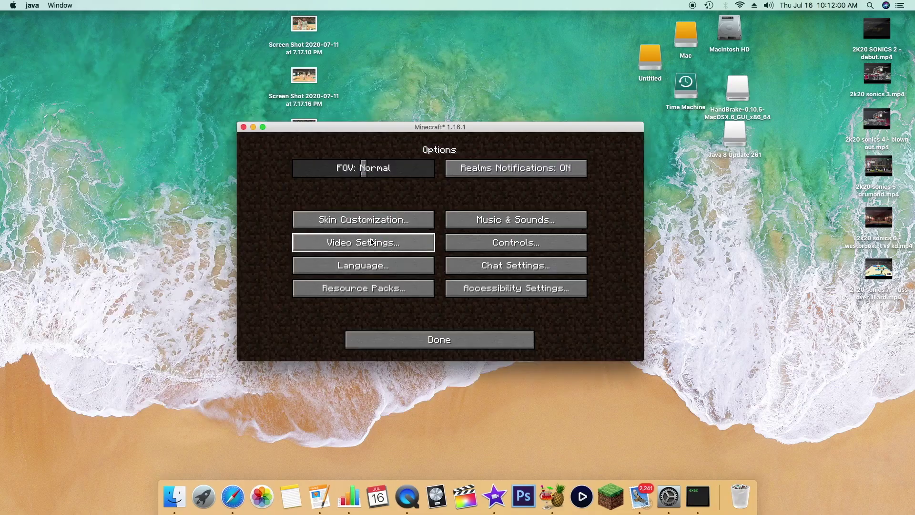
pyautogui.click(374, 243)
pyautogui.click(394, 288)
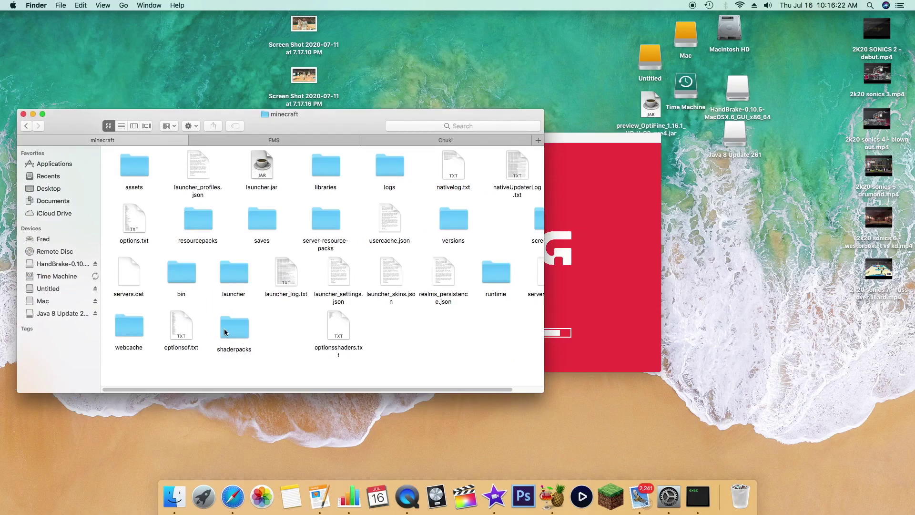
# Step: Move projectLUMA+-+v1, shaders 1 and shaders-2 from shaderpacks/shaders up into shaderpacks
pyautogui.doubleClick(224, 332)
pyautogui.doubleClick(138, 172)
pyautogui.moveTo(263, 183); pyautogui.dragTo(126, 167)
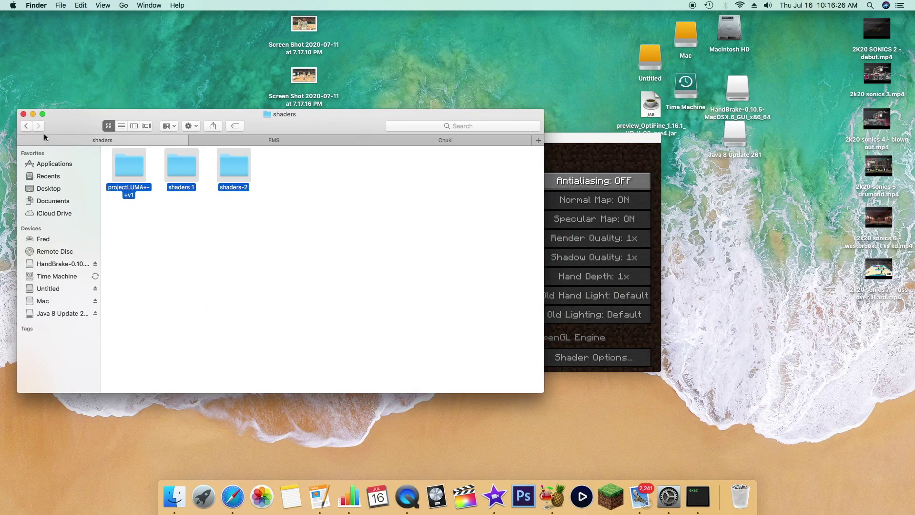
pyautogui.moveTo(130, 166); pyautogui.dragTo(296, 233)
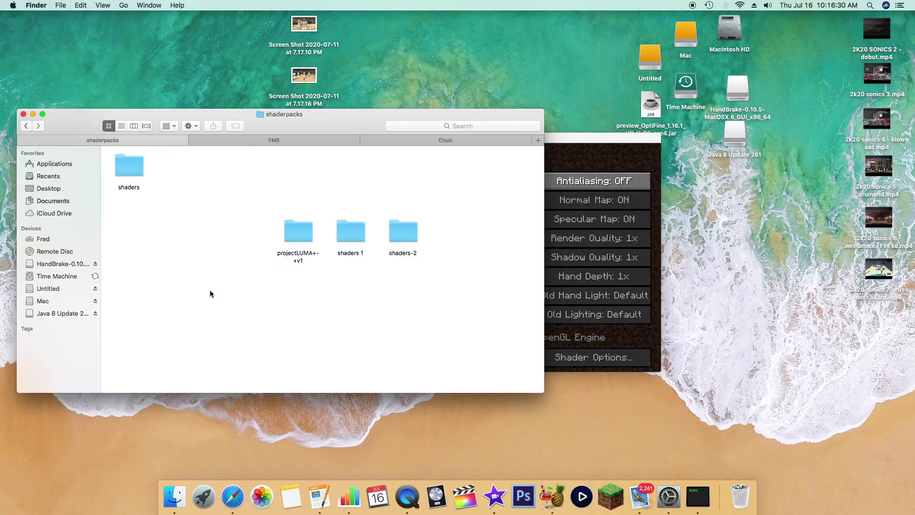
pyautogui.click(32, 114)
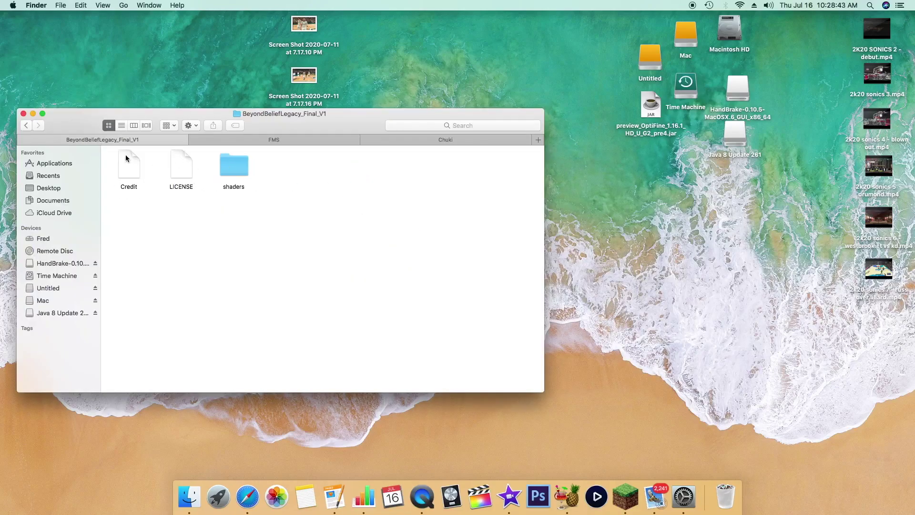
# Step: Inspect the contents of projectLUMA+-+v1, shaders 1 and shaders-2 one after another
pyautogui.click(27, 125)
pyautogui.doubleClick(237, 172)
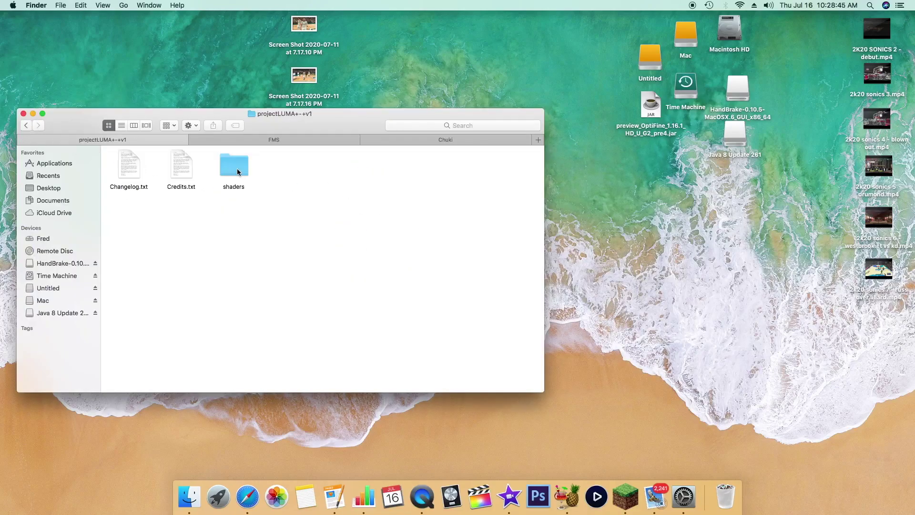
pyautogui.click(27, 127)
pyautogui.moveTo(347, 239); pyautogui.dragTo(270, 262)
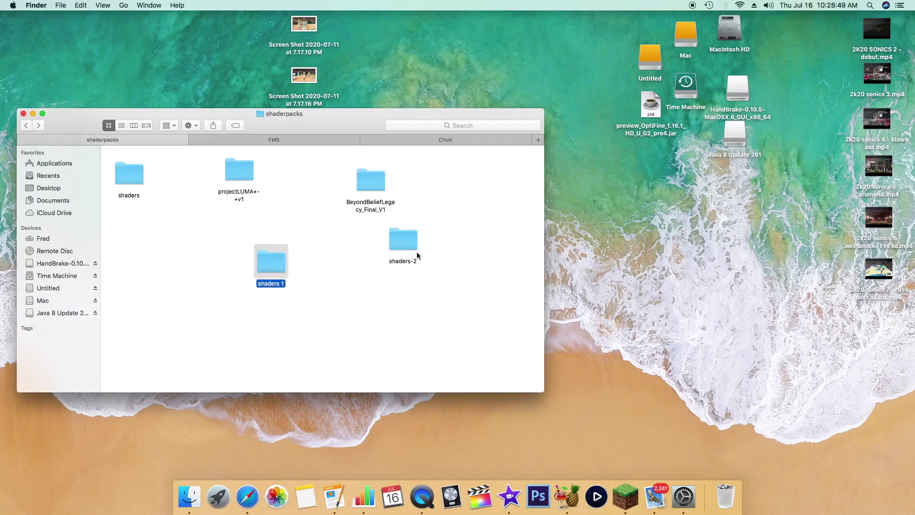
pyautogui.doubleClick(275, 264)
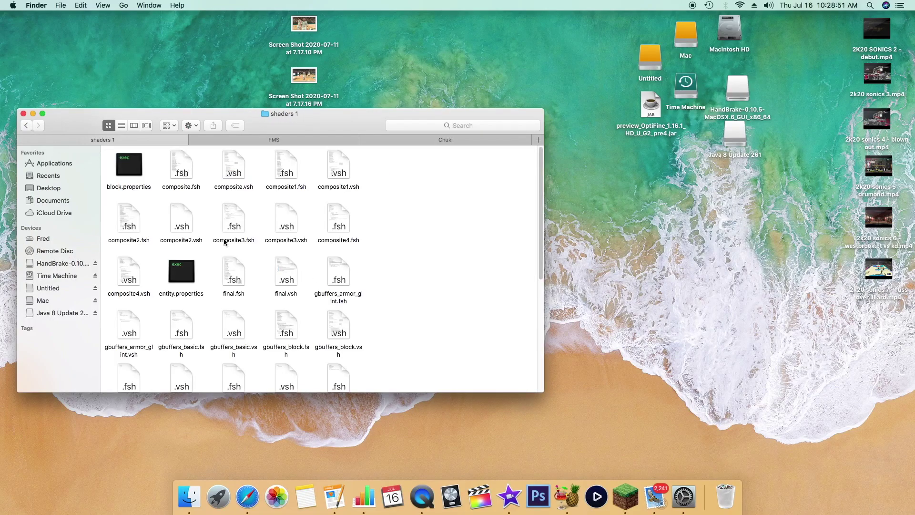
pyautogui.click(26, 126)
pyautogui.doubleClick(362, 262)
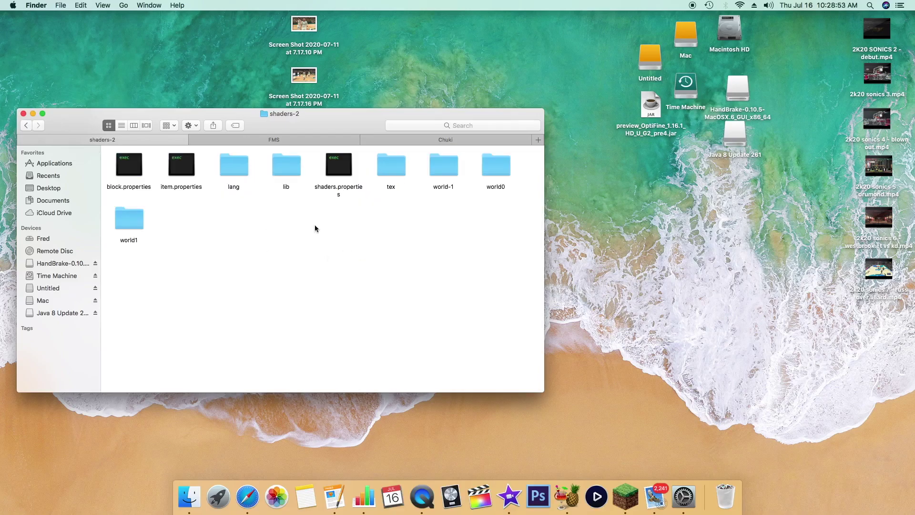
# Step: Create a new folder in shaderpacks and name it SILDURS
pyautogui.click(26, 126)
pyautogui.rightClick(190, 222)
pyautogui.click(213, 225)
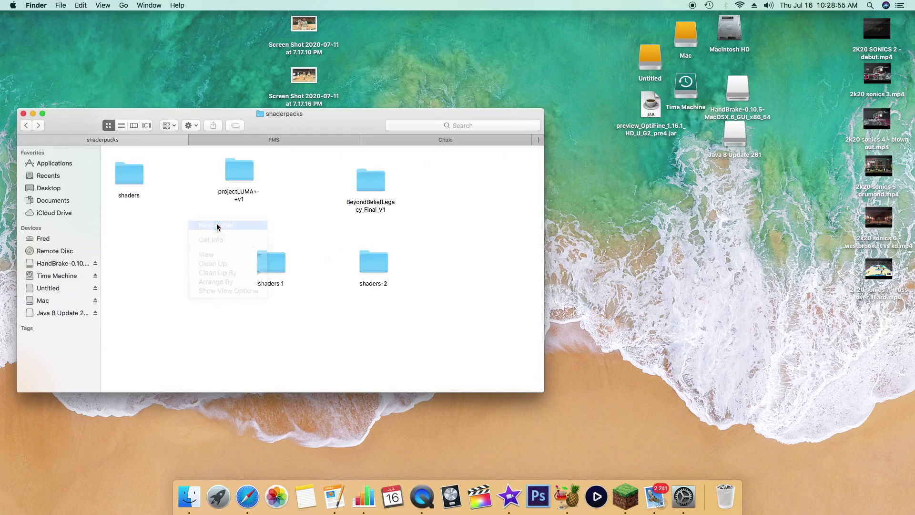
pyautogui.write('silders')
pyautogui.press('Return')
pyautogui.rightClick(198, 242)
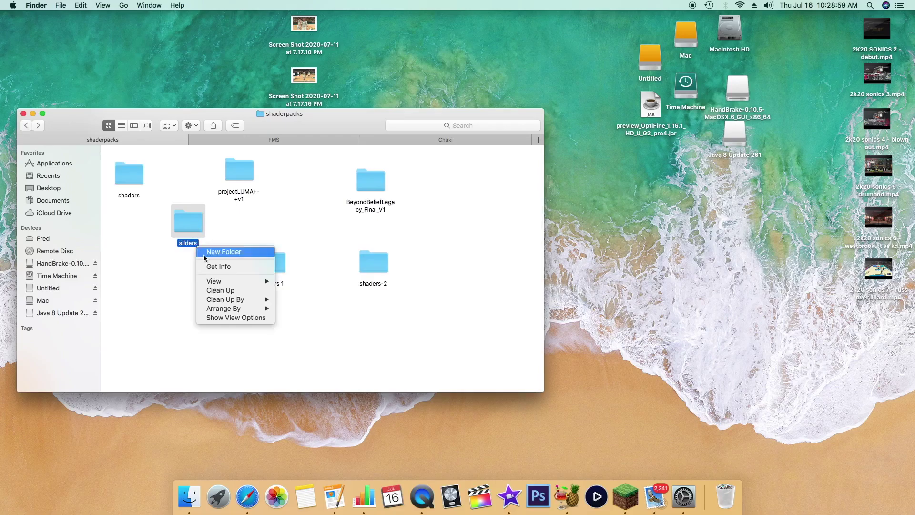
pyautogui.rightClick(186, 213)
pyautogui.click(211, 257)
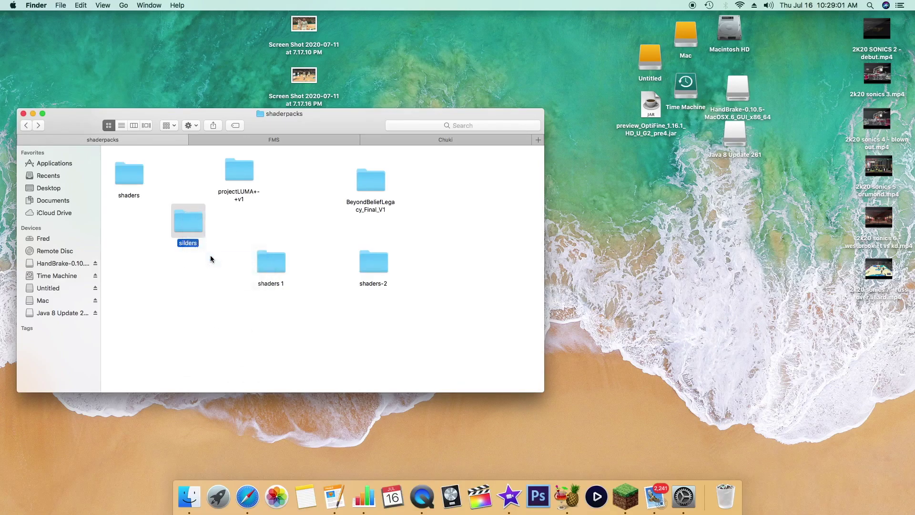
pyautogui.write('SILDUR')
pyautogui.rightClick(201, 244)
pyautogui.click(211, 282)
pyautogui.write('SILDURS')
pyautogui.press('Return')
# Step: Move shaders 1 into SILDURS and place BCL between projectLUMA and BeyondBelief
pyautogui.moveTo(273, 273); pyautogui.dragTo(311, 243)
pyautogui.moveTo(207, 222); pyautogui.dragTo(177, 176)
pyautogui.click(283, 261)
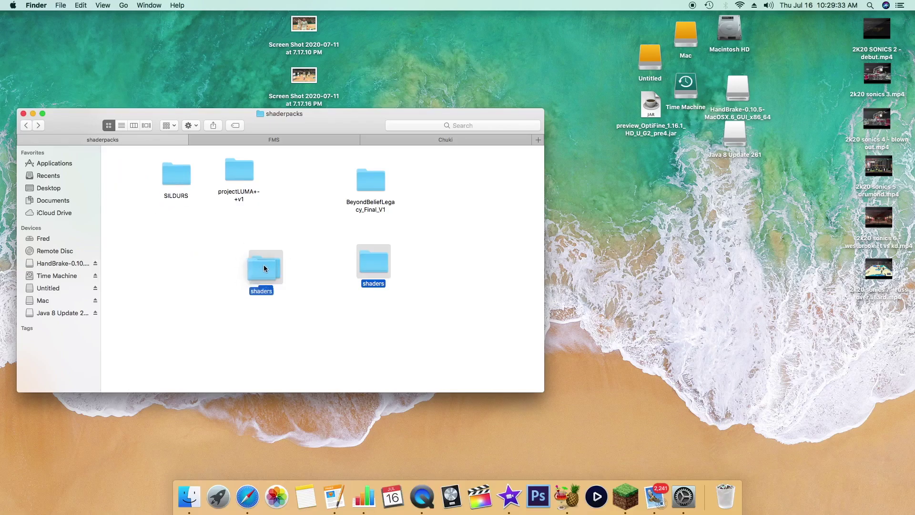
pyautogui.doubleClick(261, 266)
pyautogui.click(28, 125)
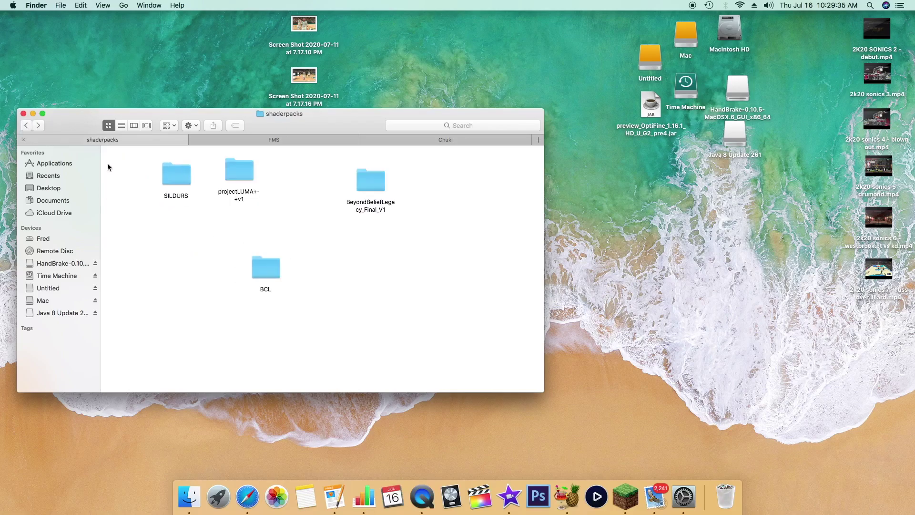
pyautogui.moveTo(262, 267); pyautogui.dragTo(290, 177)
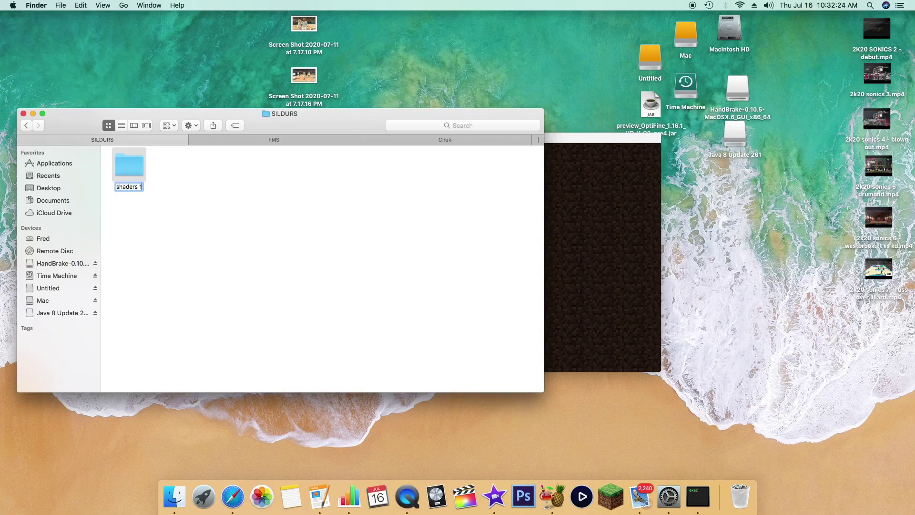
# Step: Rename the folder inside SILDURS to shaders, then load the BeyondBeliefLegacy_Final_V1 shader in Minecraft
pyautogui.press('BackSpace')
pyautogui.press('BackSpace')
pyautogui.press('Return')
pyautogui.click(176, 213)
pyautogui.doubleClick(129, 165)
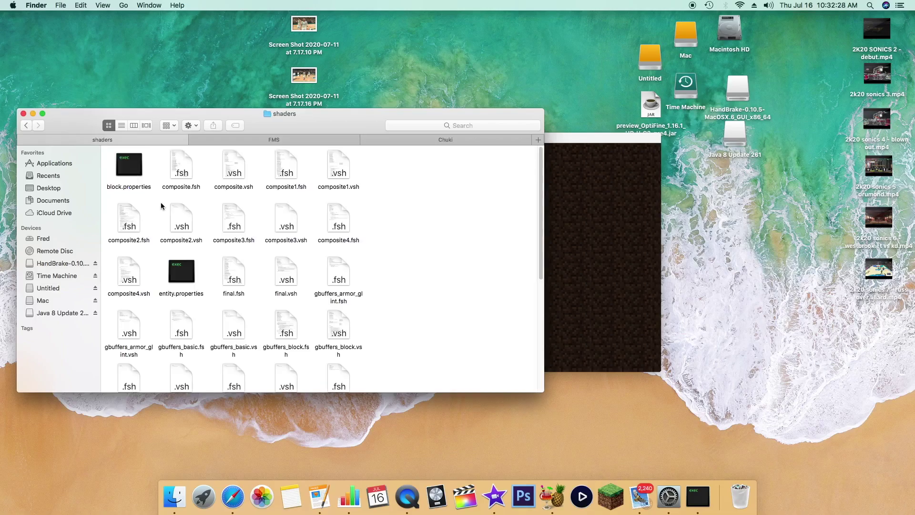
pyautogui.click(27, 125)
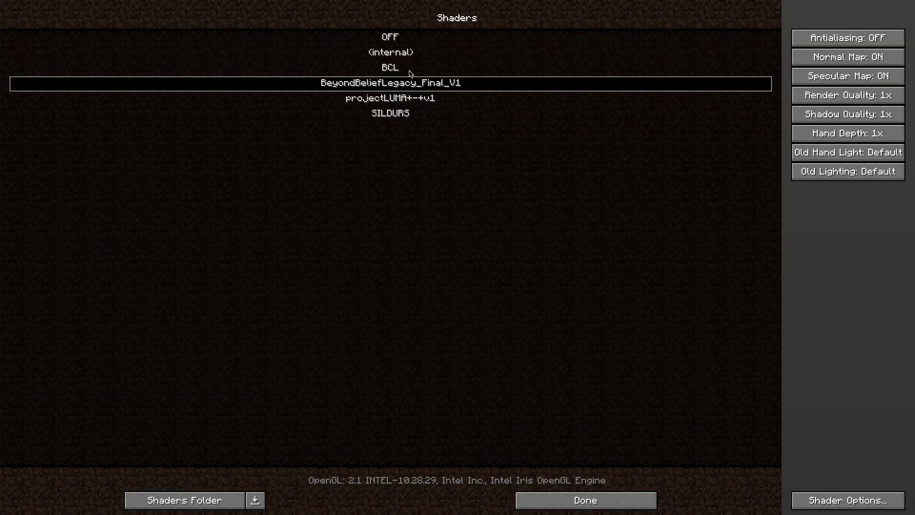
pyautogui.click(407, 116)
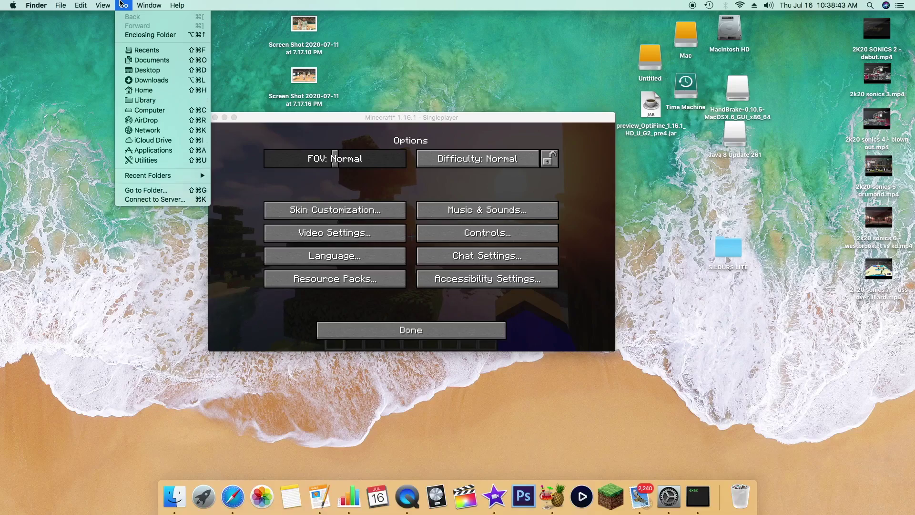
# Step: Drag the SILDURS LITE folder from the desktop into shaderpacks
pyautogui.click(158, 175)
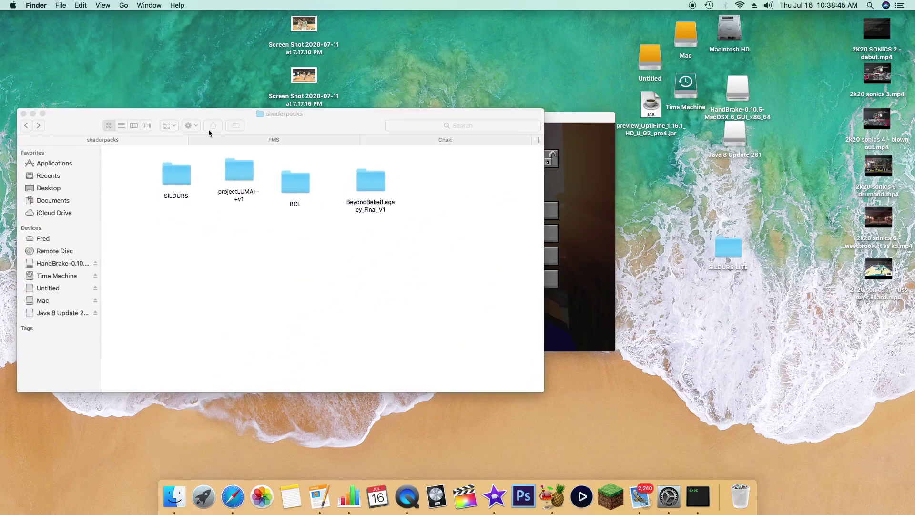
pyautogui.click(26, 125)
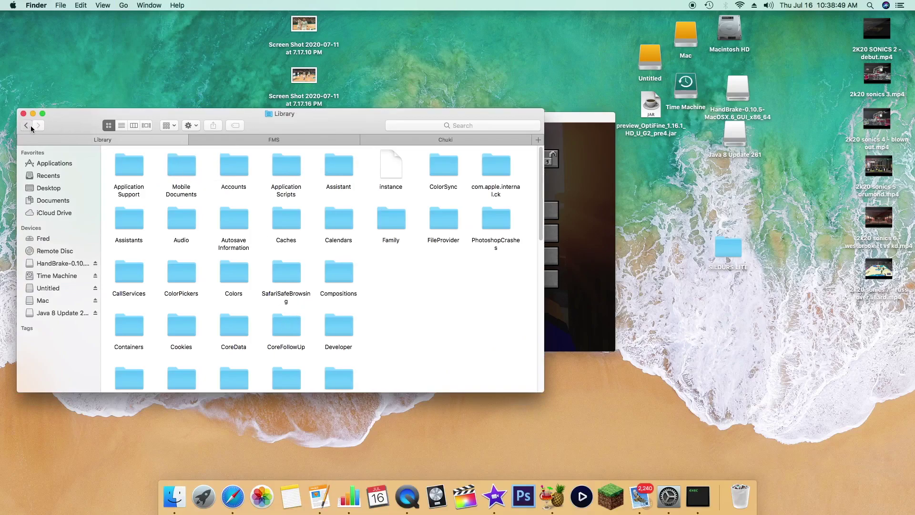
pyautogui.moveTo(729, 256); pyautogui.dragTo(333, 219)
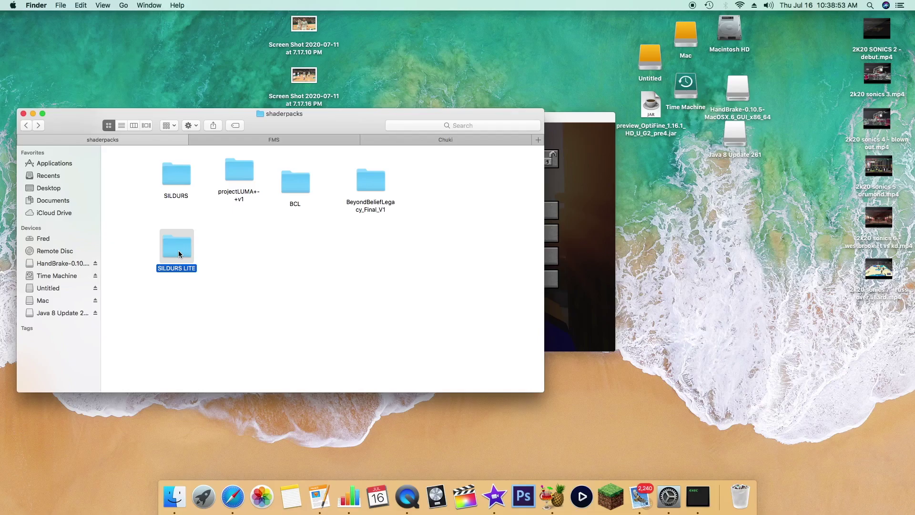
# Step: Open Minecraft's Video Settings > Shaders list to confirm SILDURS LITE appears
pyautogui.click(599, 225)
pyautogui.click(333, 235)
pyautogui.click(352, 284)
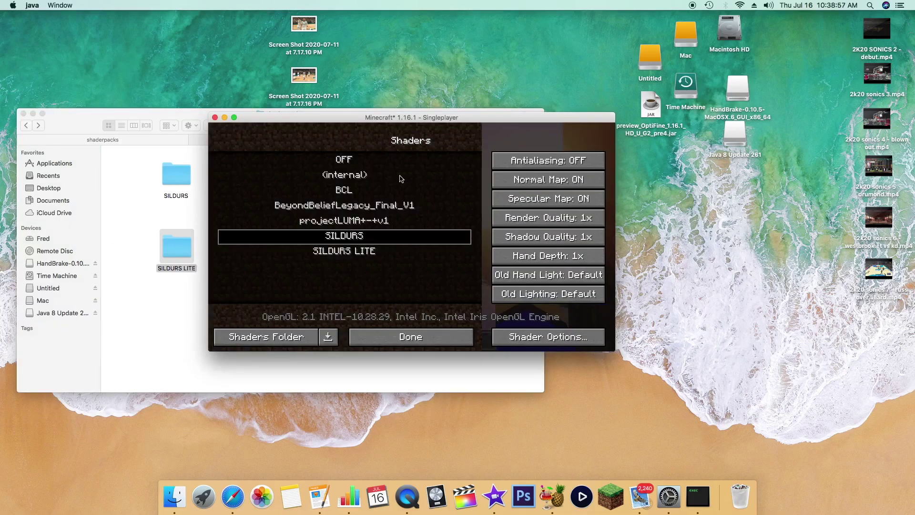
# Step: Select the SILDURS LITE shader pack and return to the world
pyautogui.press('Down')
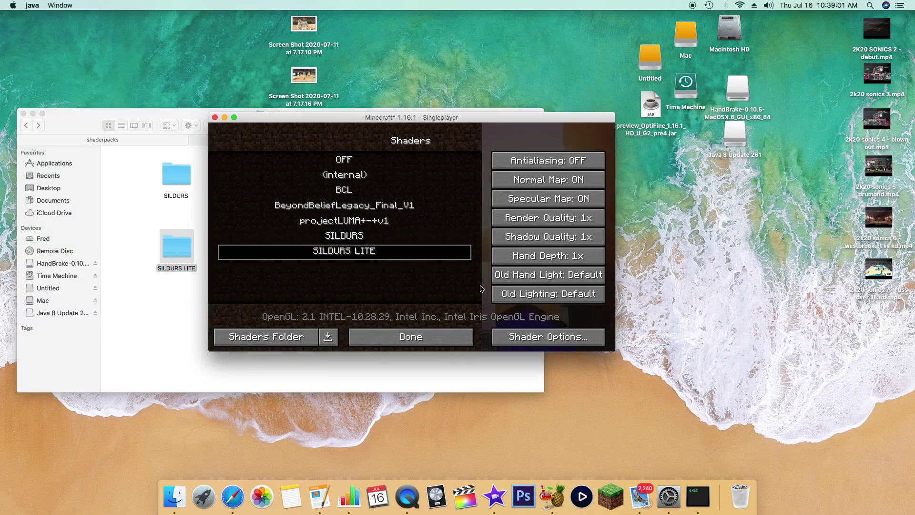
pyautogui.click(412, 334)
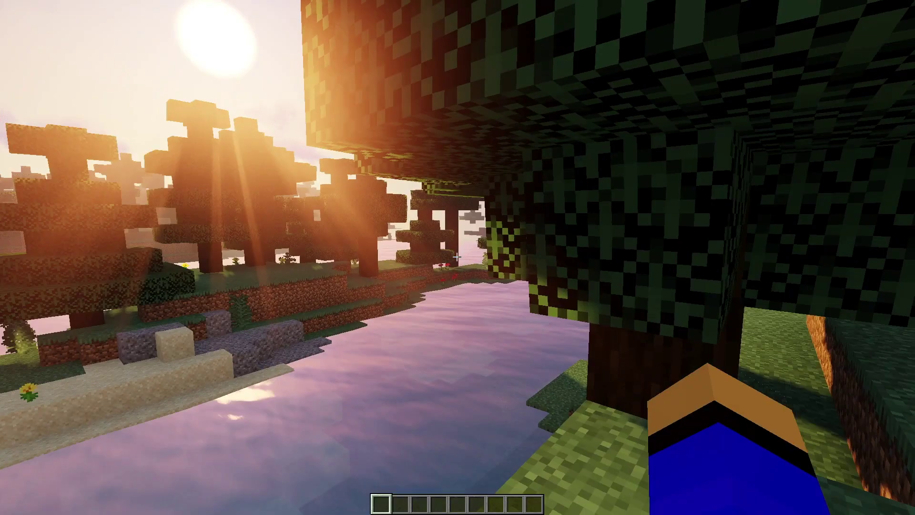
# Step: Walk down into the river to view the SILDURS LITE lighting, then pause the game
pyautogui.press('w')
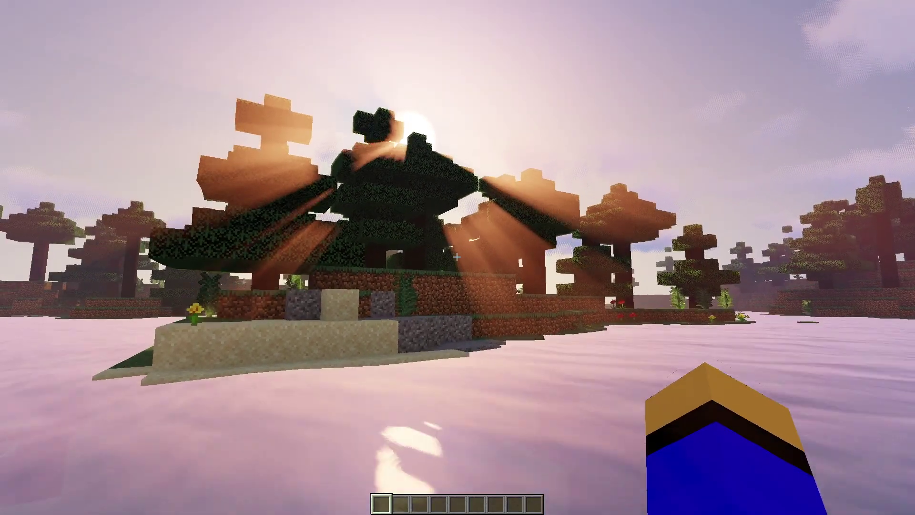
pyautogui.press('Escape')
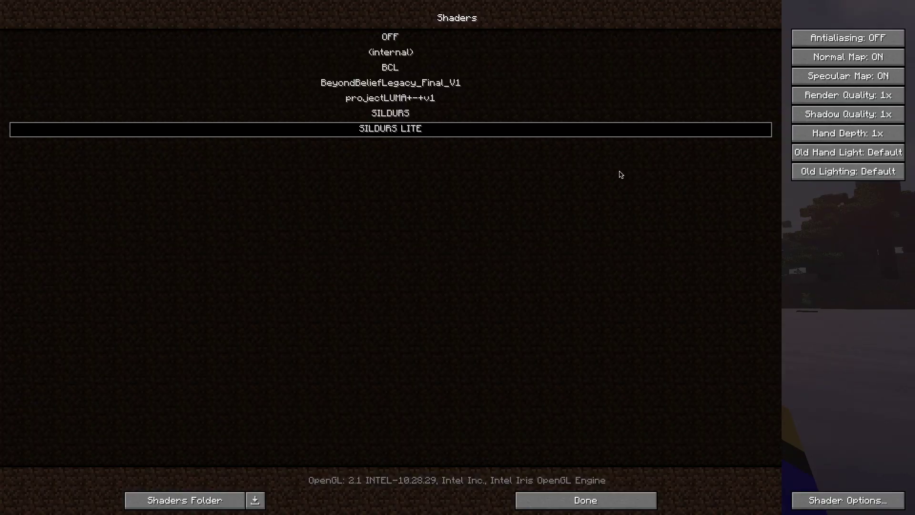
# Step: Select the BCL shader pack, close the Shaders, Video Settings and Options screens, and resume the game
pyautogui.click(401, 68)
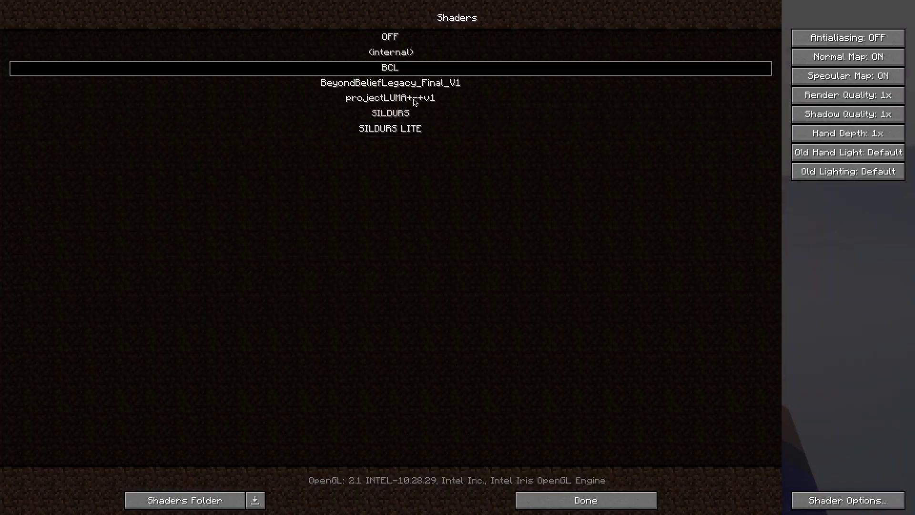
pyautogui.click(559, 498)
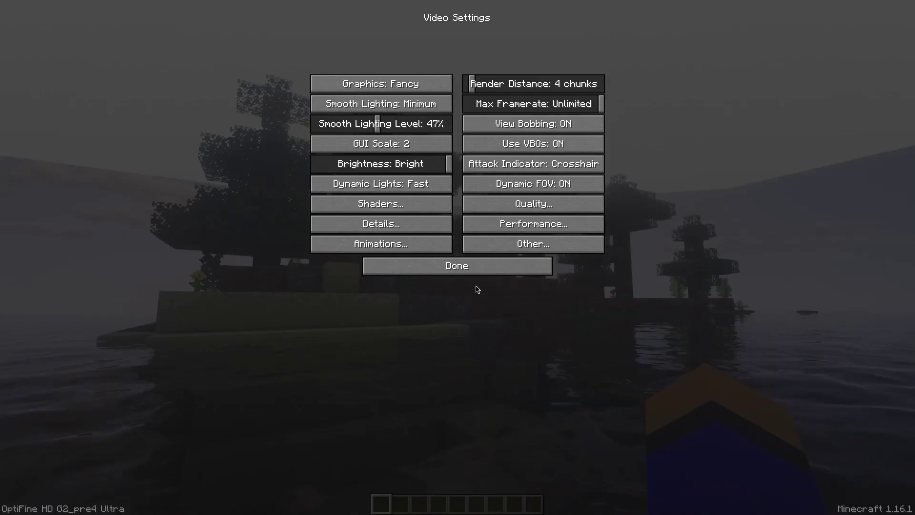
pyautogui.click(470, 266)
pyautogui.click(470, 261)
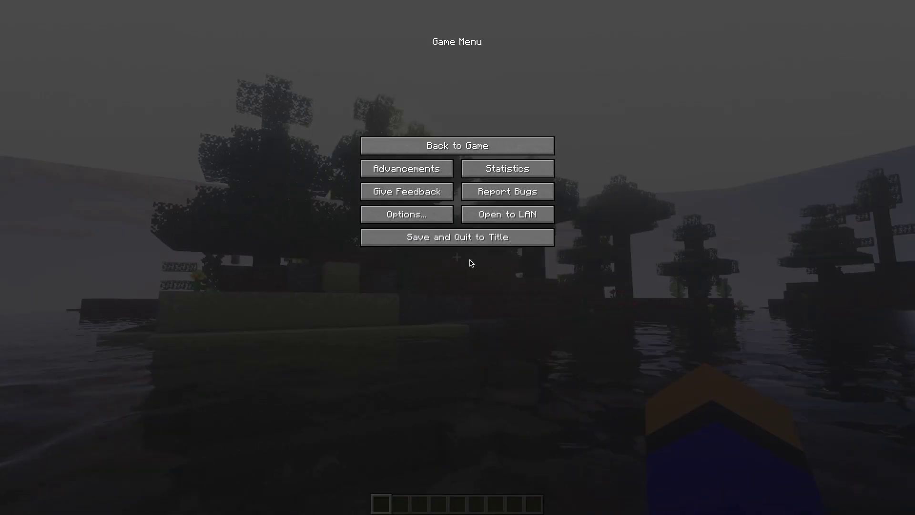
pyautogui.press('Escape')
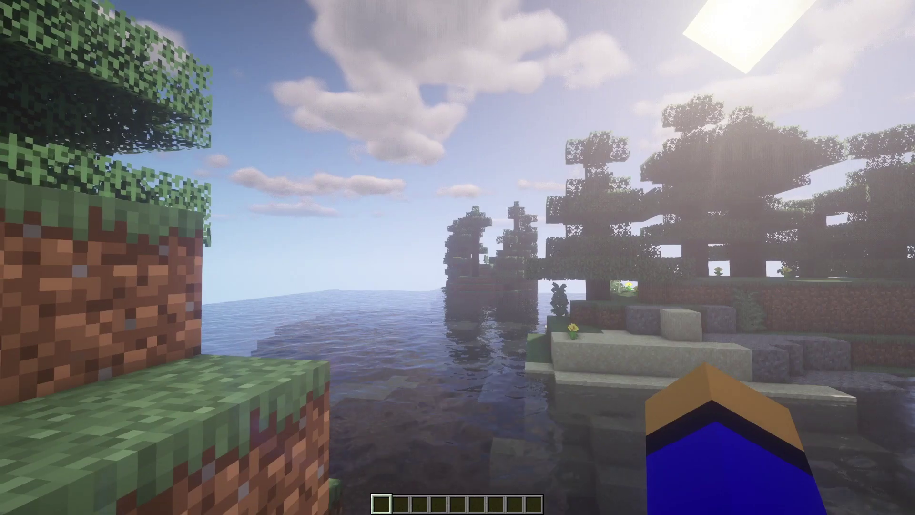